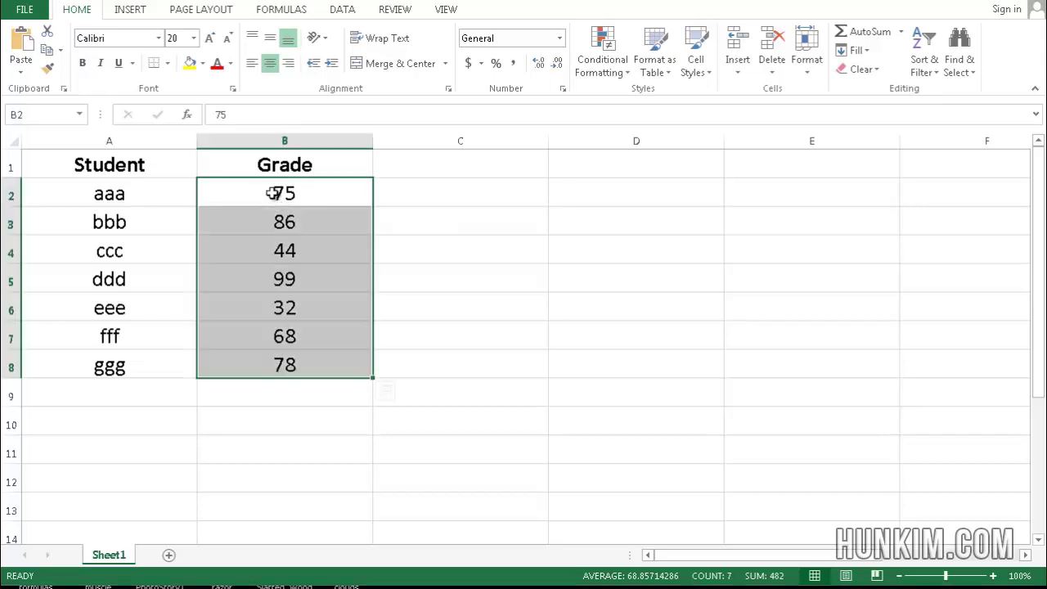
Add a Less Than 50 highlight rule to grades B2:B8, previewing light red fill
click(163, 214)
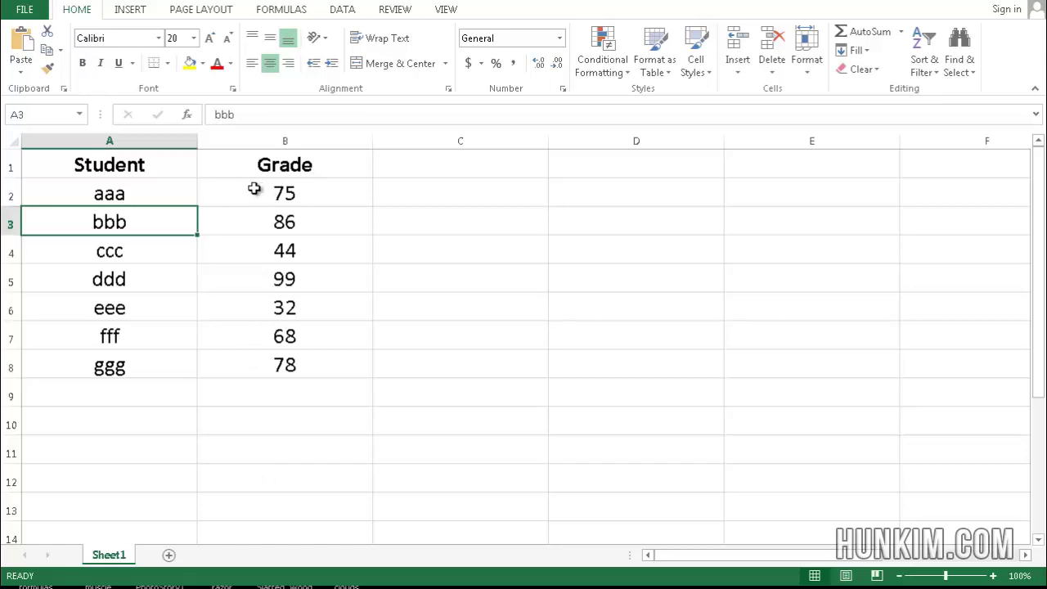
drag(234, 192, 271, 351)
click(606, 39)
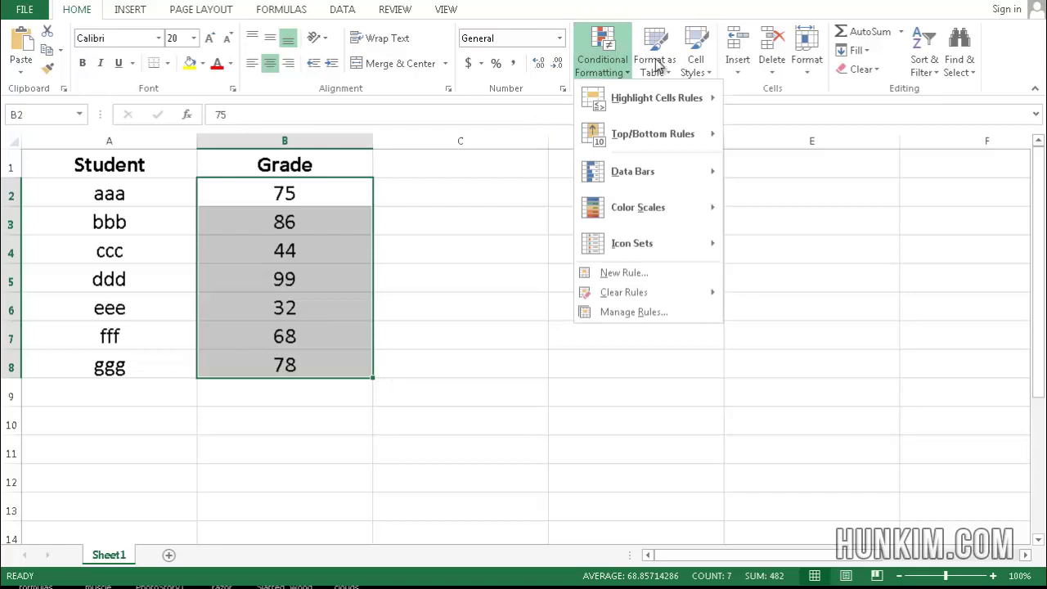
mouse_move(668, 98)
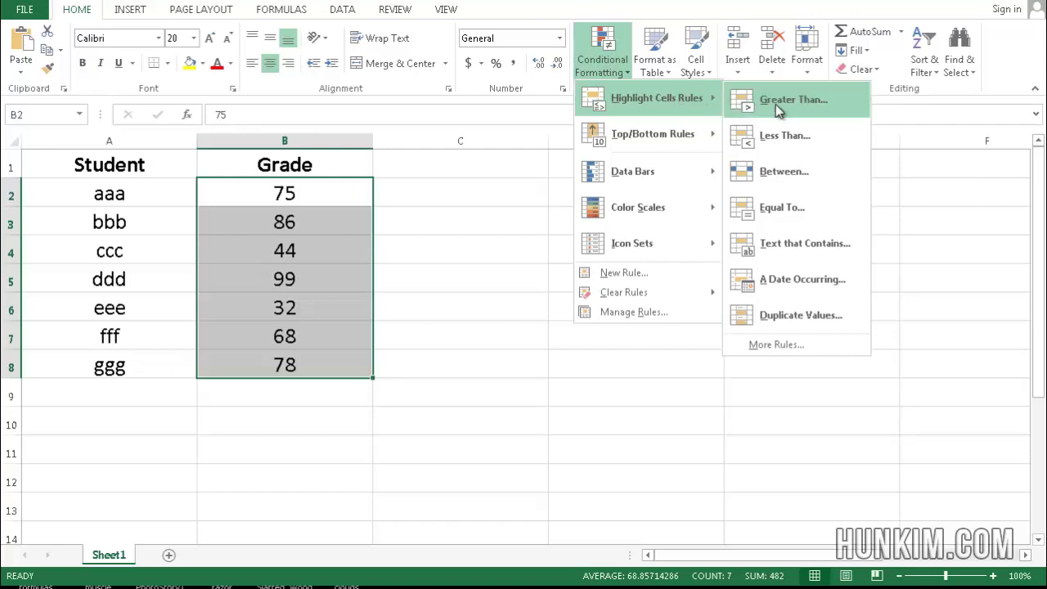
click(782, 128)
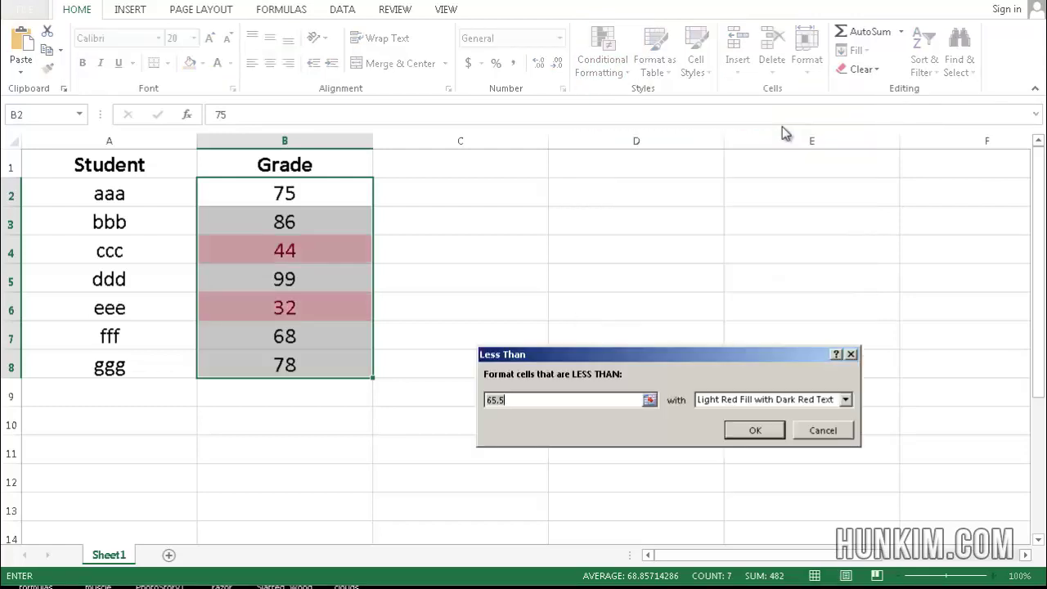
text(50)
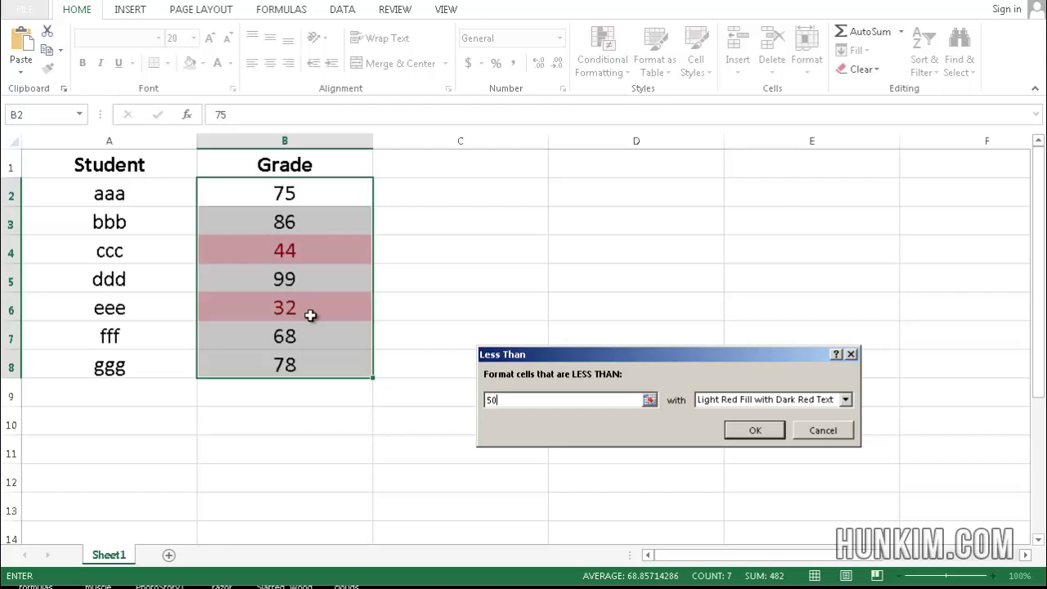
Give the under-50 rule a custom format: yellow fill, bold font, and a double-line outline border
click(846, 400)
click(753, 479)
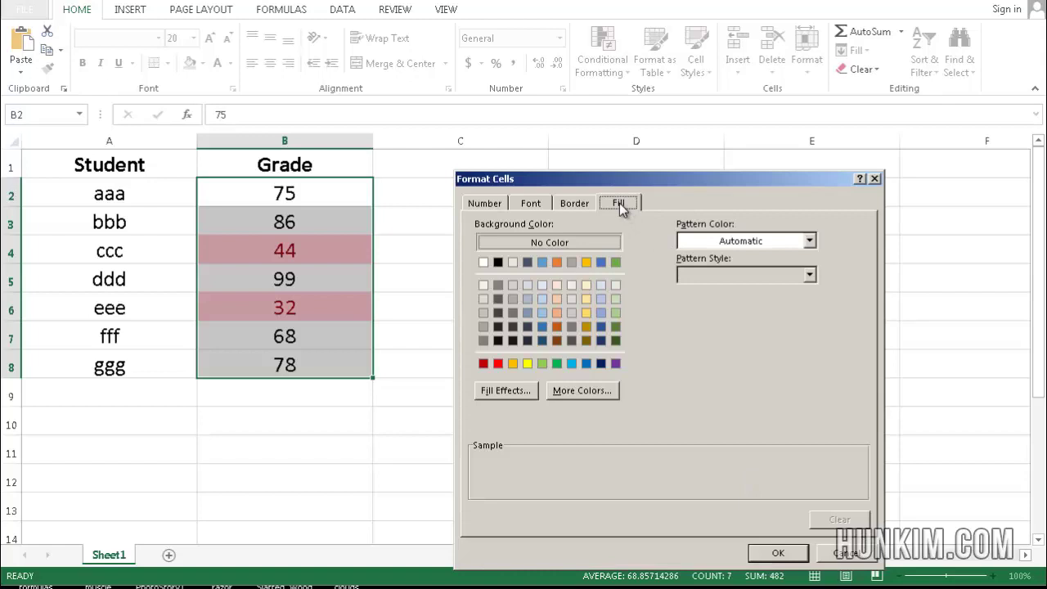
click(529, 363)
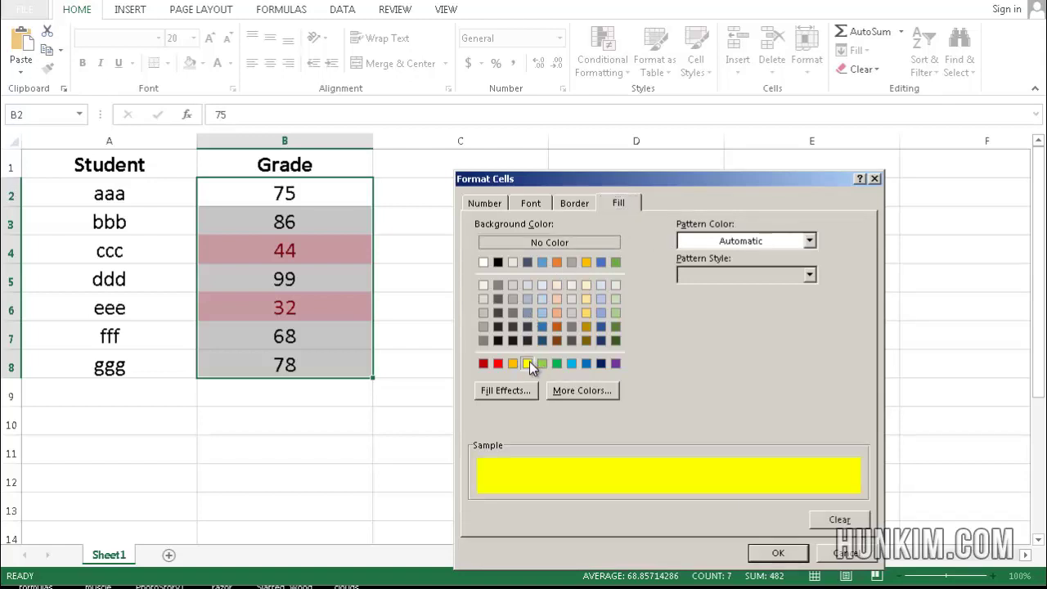
click(543, 201)
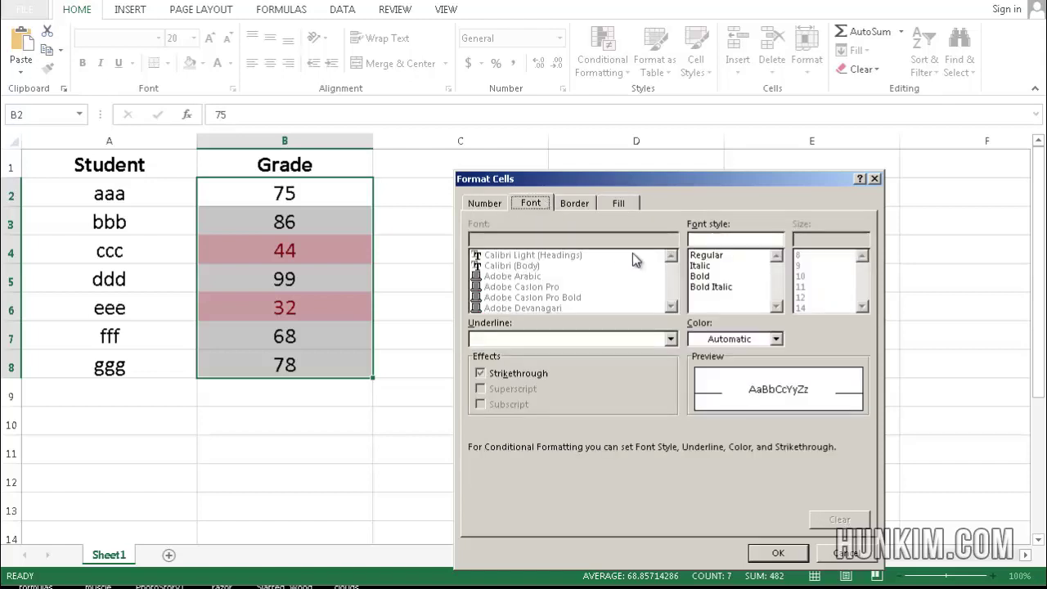
click(696, 277)
click(576, 204)
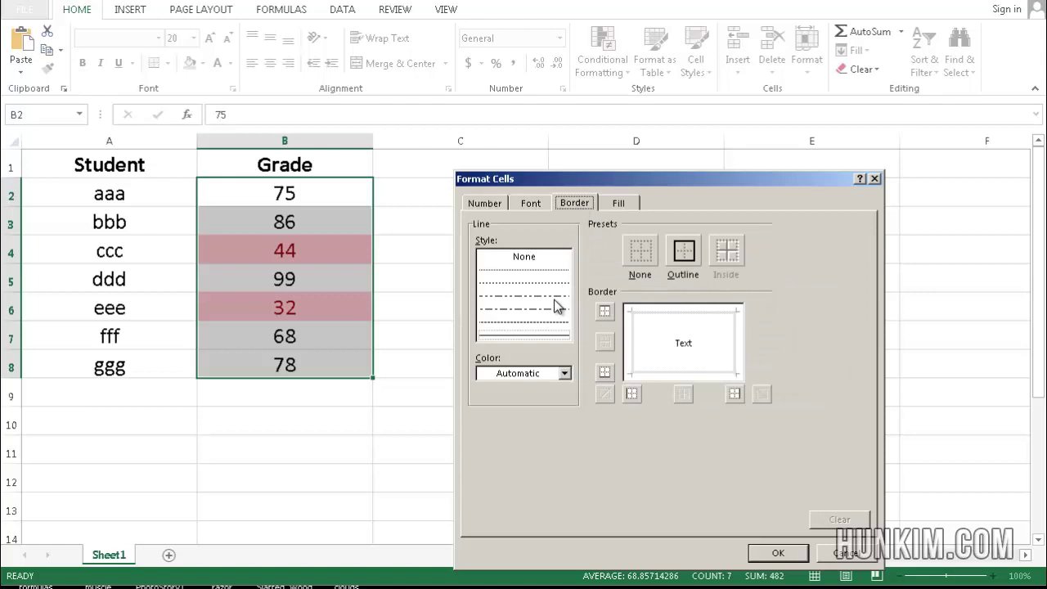
click(540, 335)
click(685, 251)
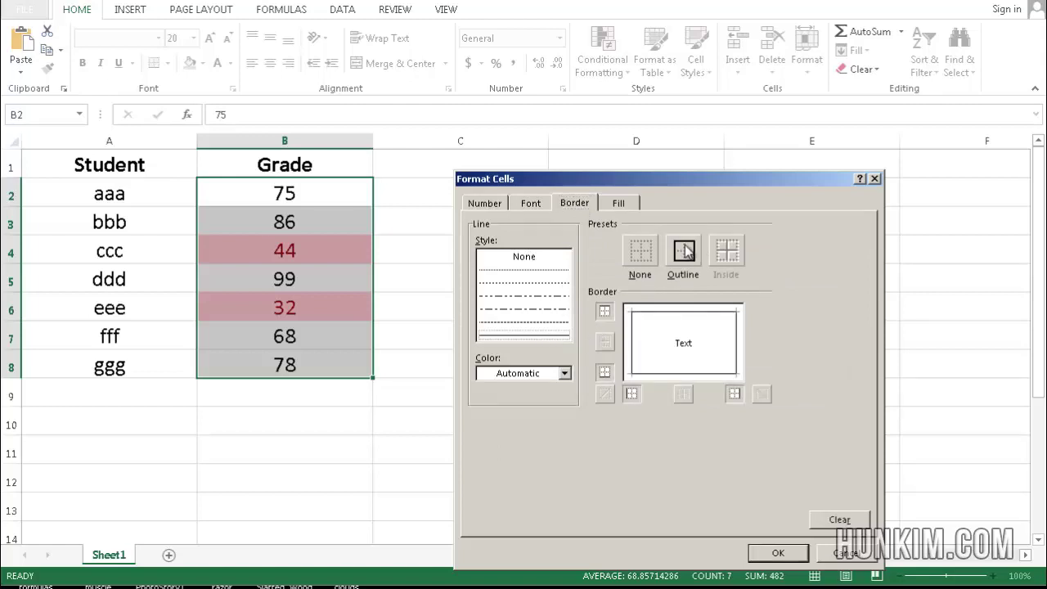
click(778, 551)
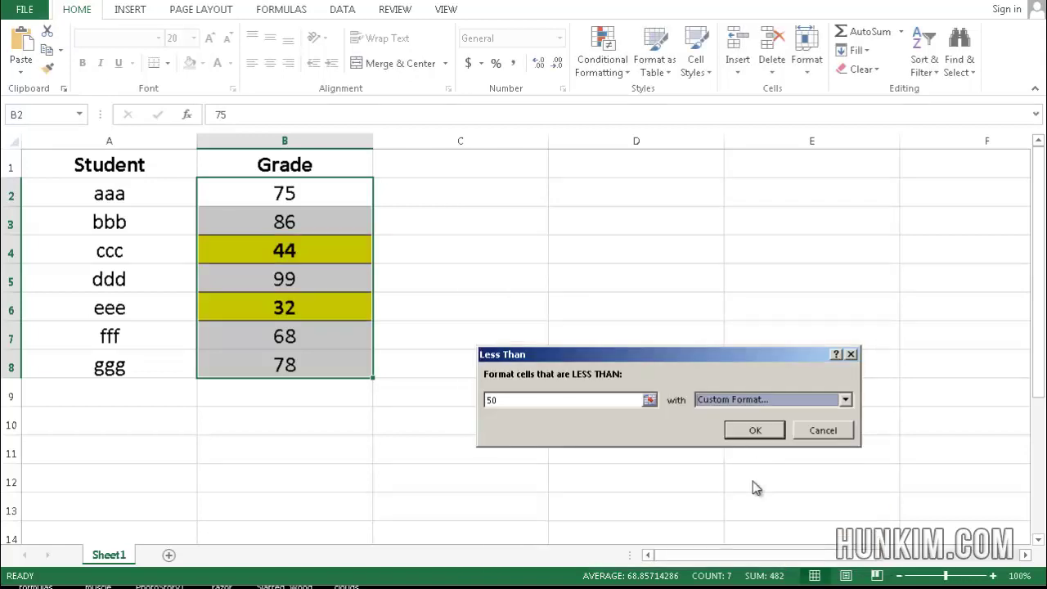
click(756, 437)
click(635, 367)
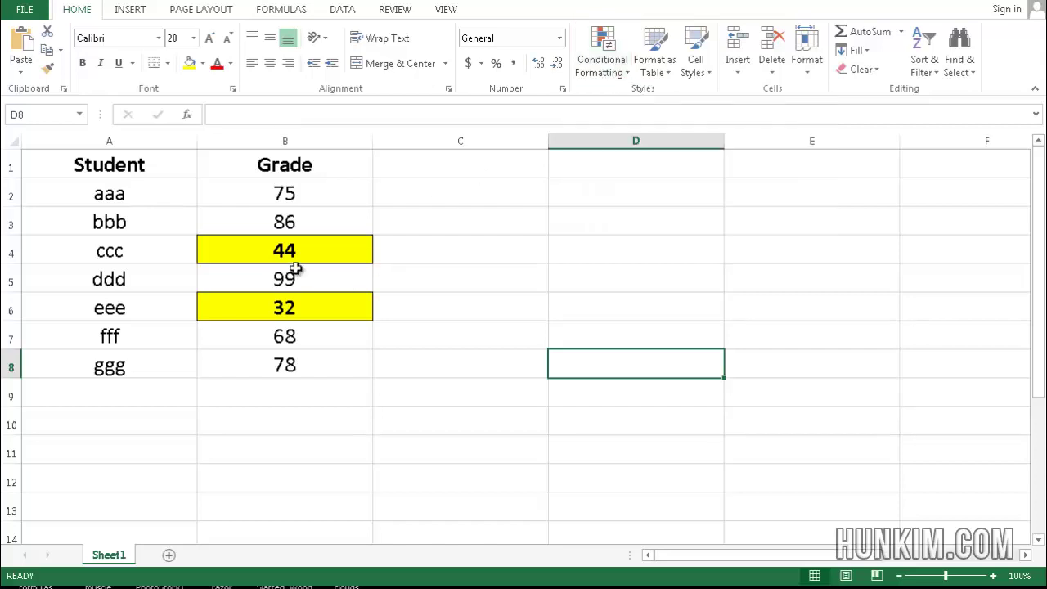
Change ccc's grade in B4 to 84, then to 36, so it gets highlighted
click(323, 251)
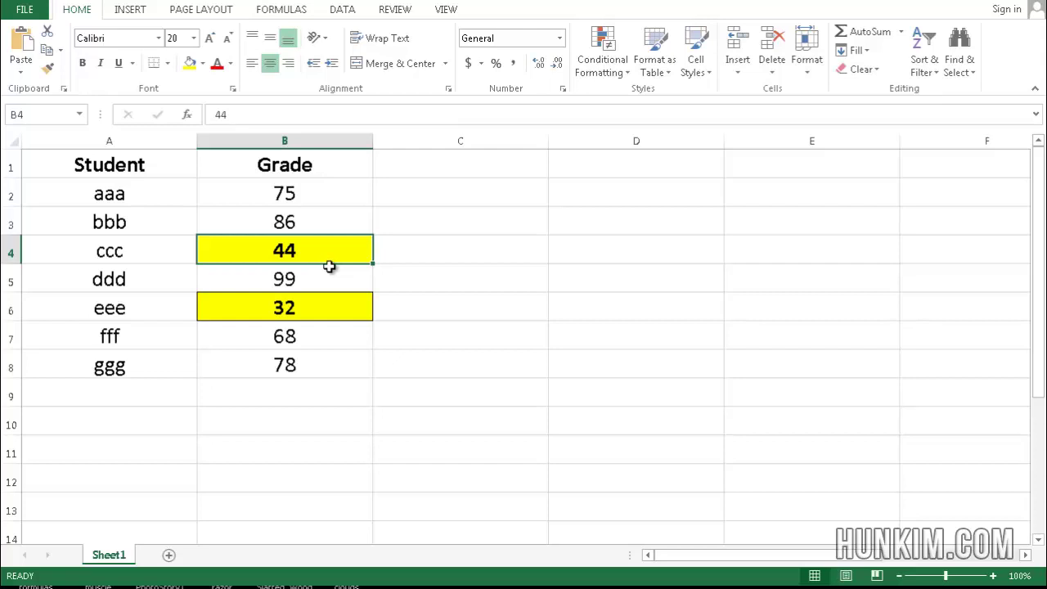
text(84)
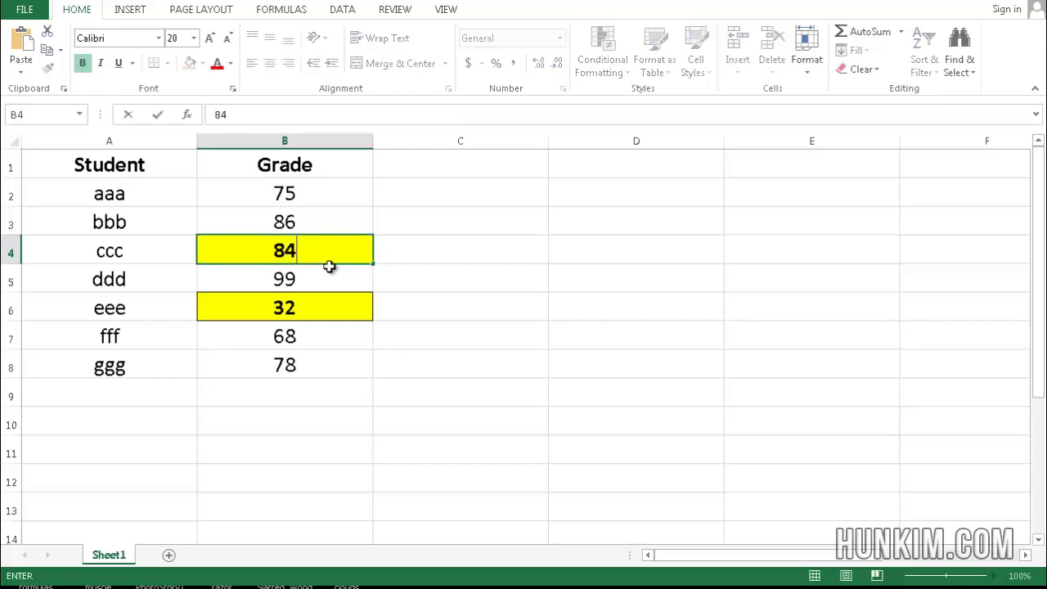
key(Return)
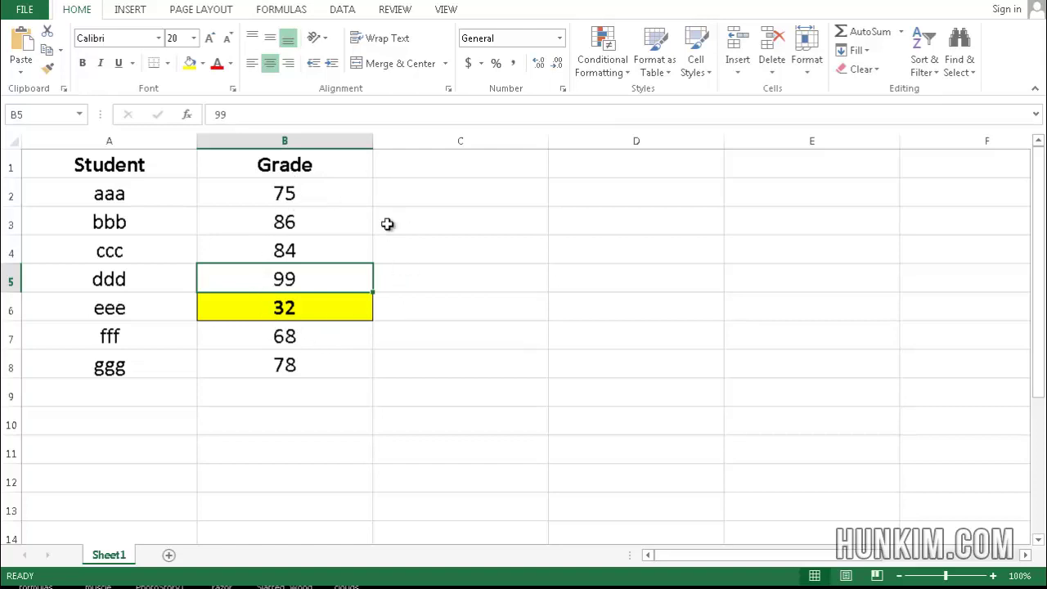
click(291, 253)
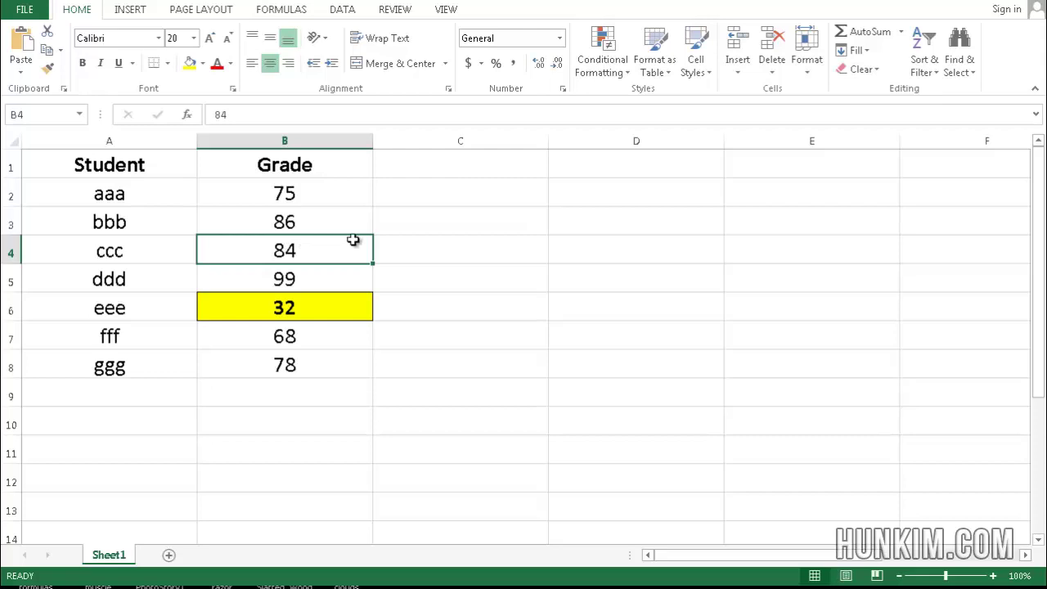
text(3)
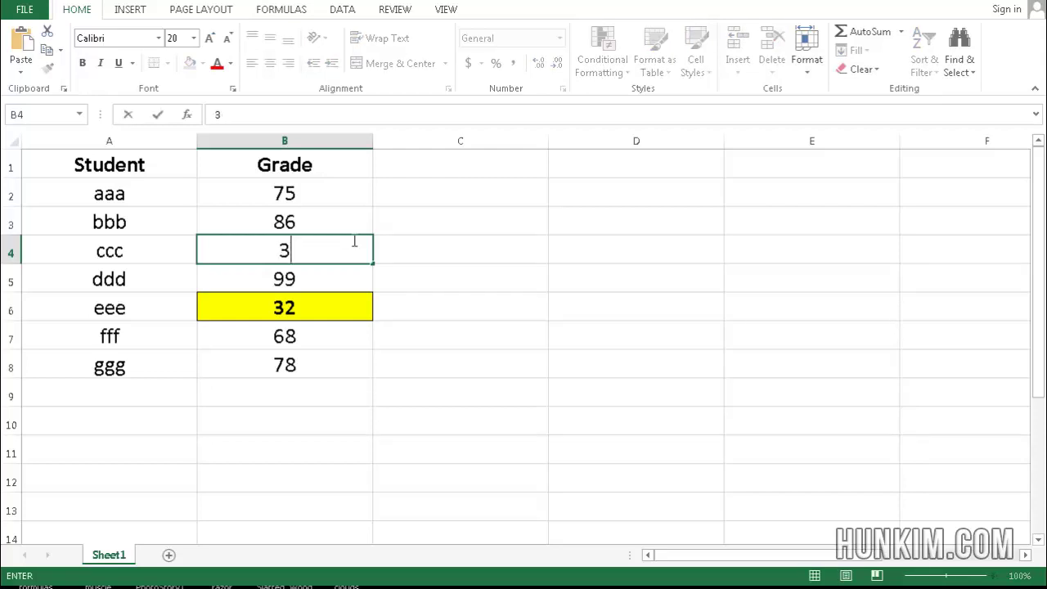
text(6)
key(Return)
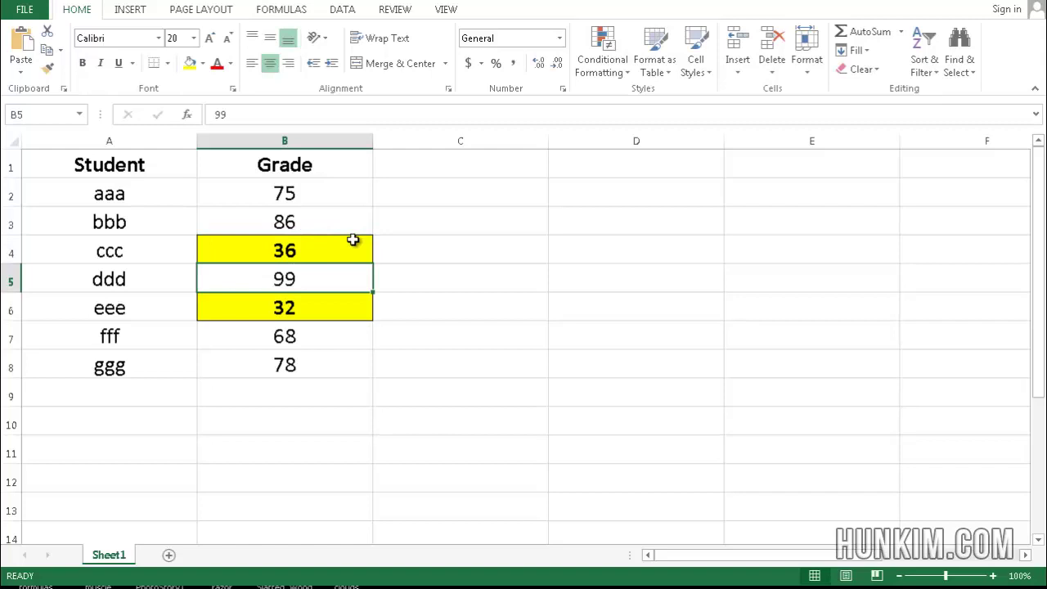
click(446, 258)
Change aaa's grade in B2 to 49 and check its yellow highlight
click(290, 193)
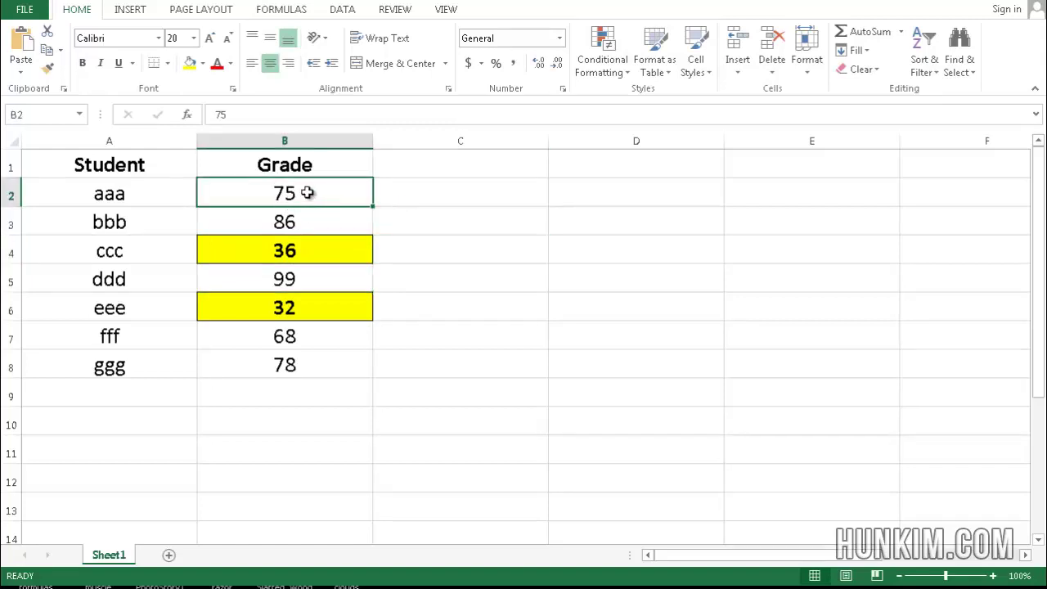
text(49)
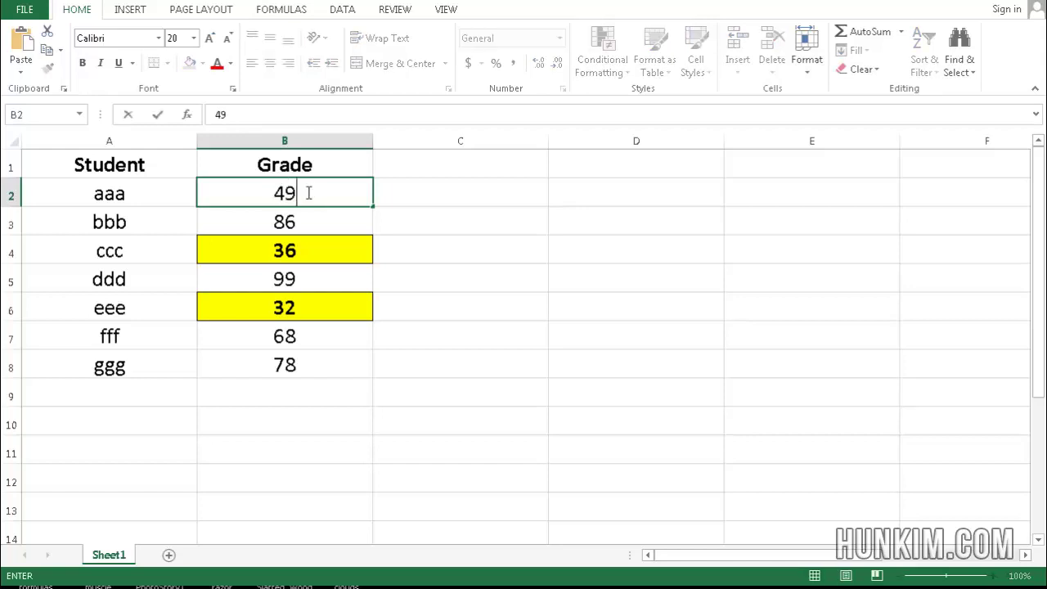
key(Return)
click(424, 208)
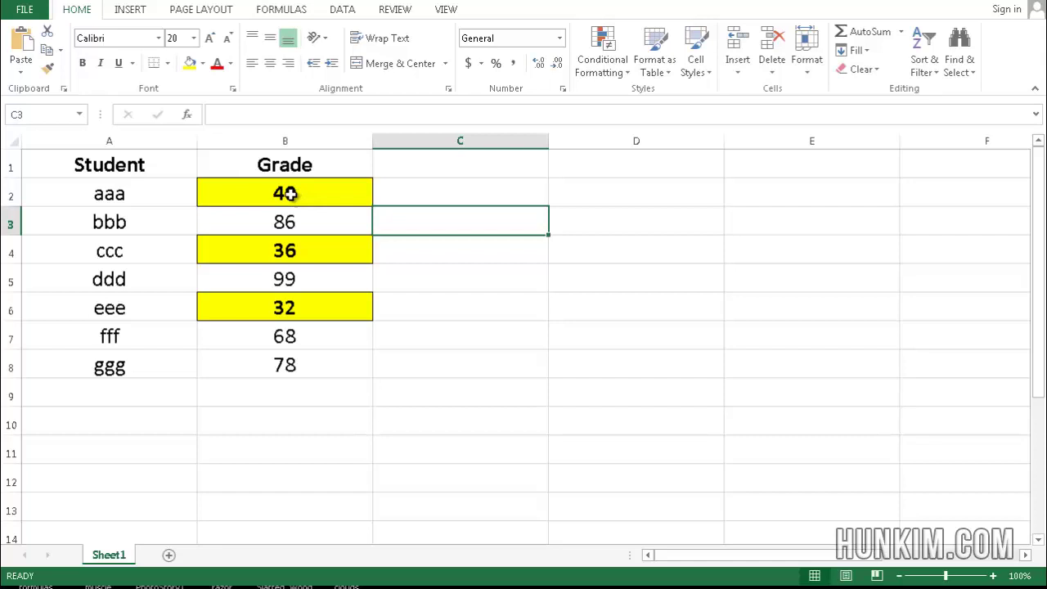
Apply the Green - Yellow - Red Color Scale to grades B2:B8
drag(297, 194, 297, 363)
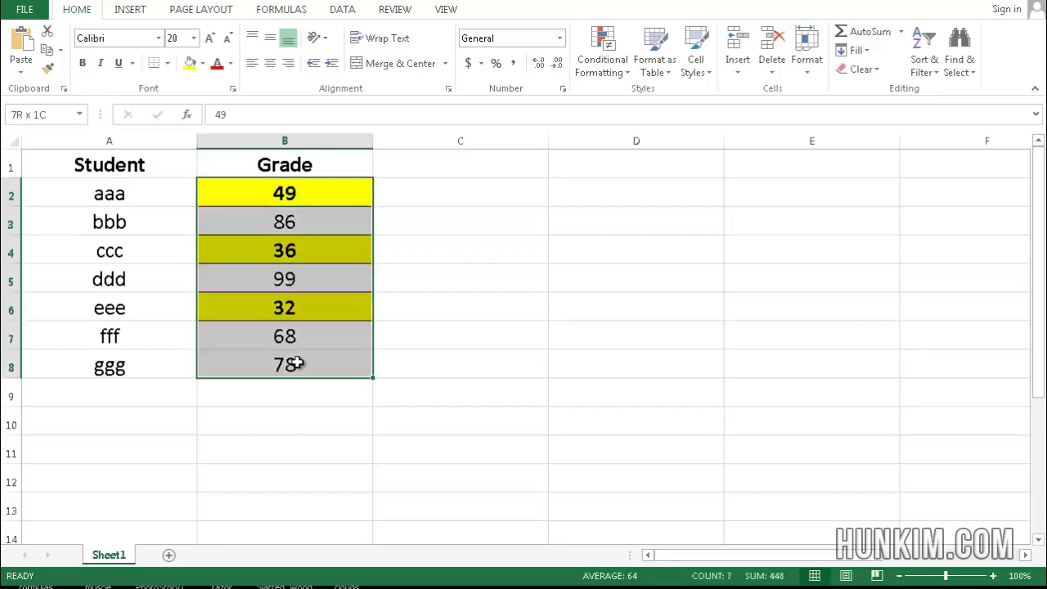
click(612, 68)
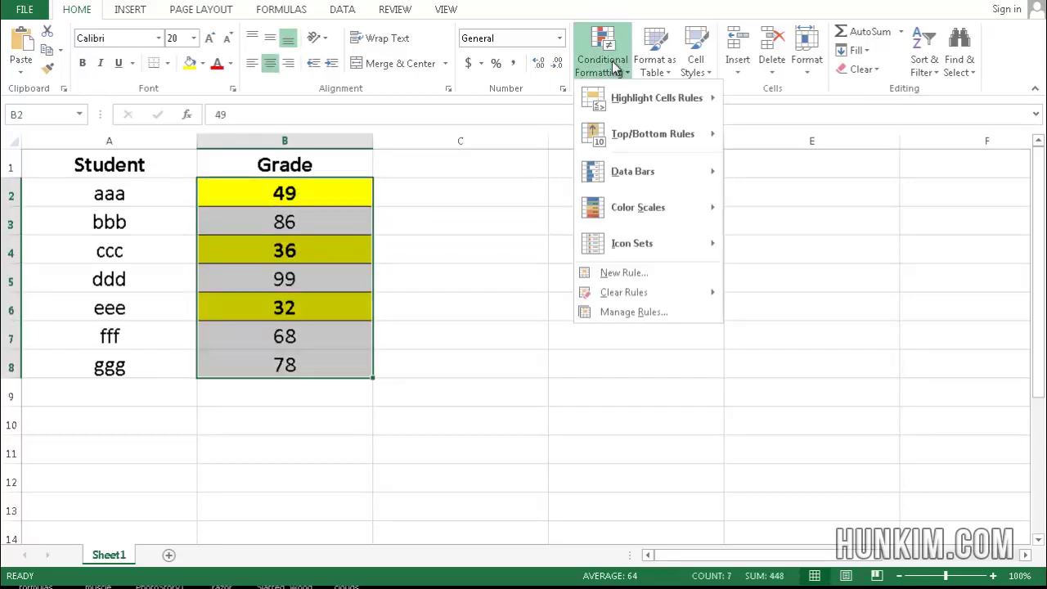
mouse_move(628, 208)
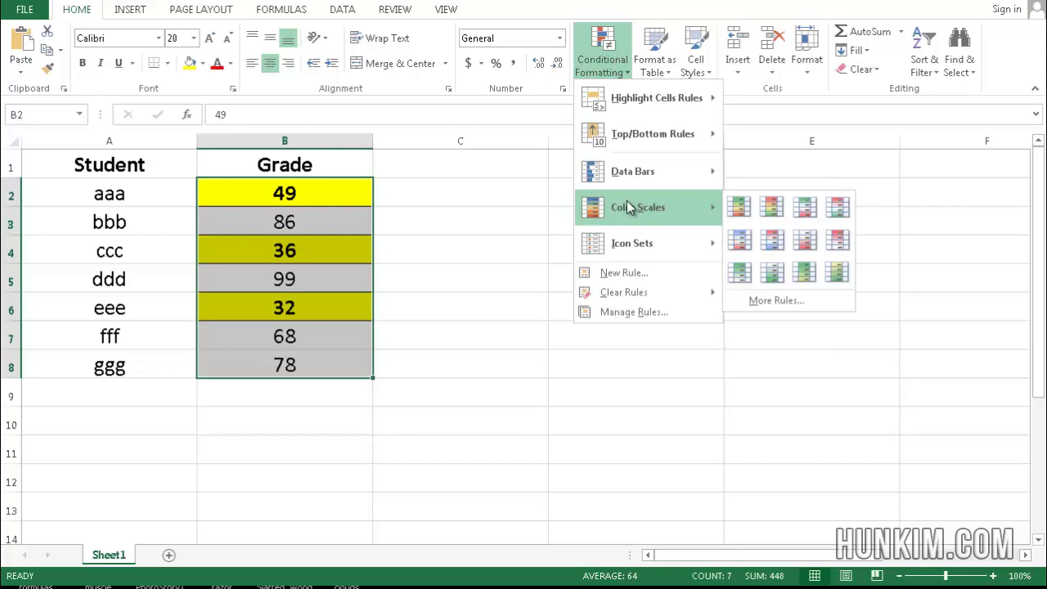
click(740, 207)
click(451, 255)
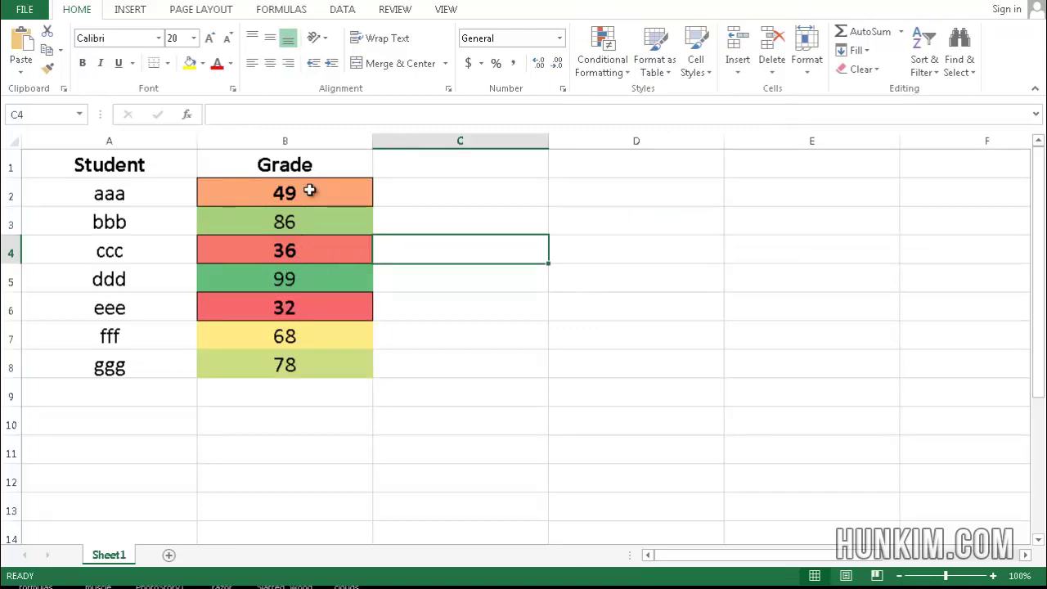
Clear all conditional formatting rules from the selected grades B2:B8
drag(309, 191, 297, 374)
click(603, 54)
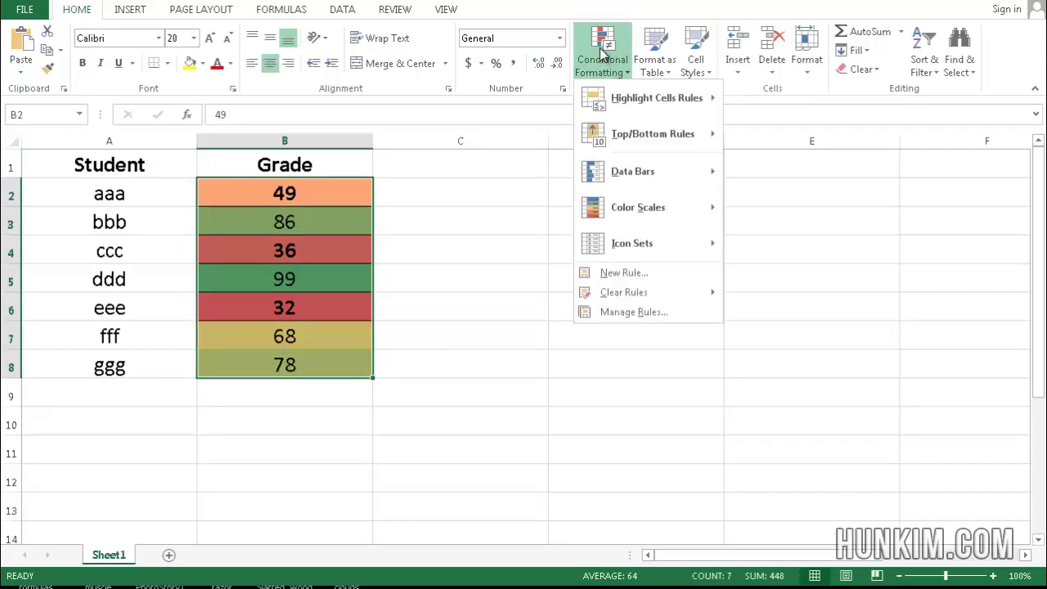
mouse_move(640, 296)
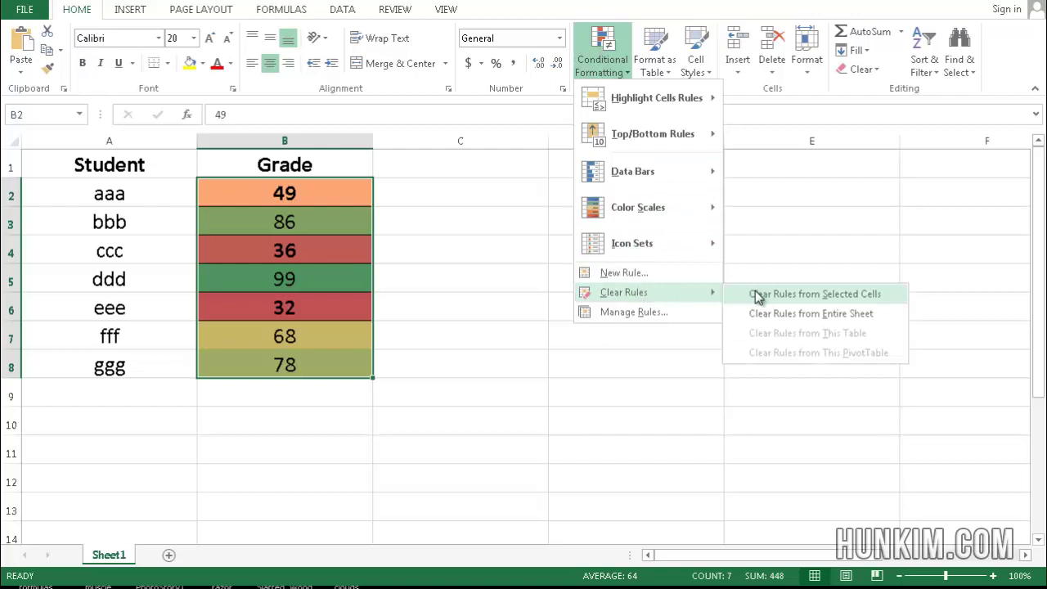
click(817, 296)
click(621, 45)
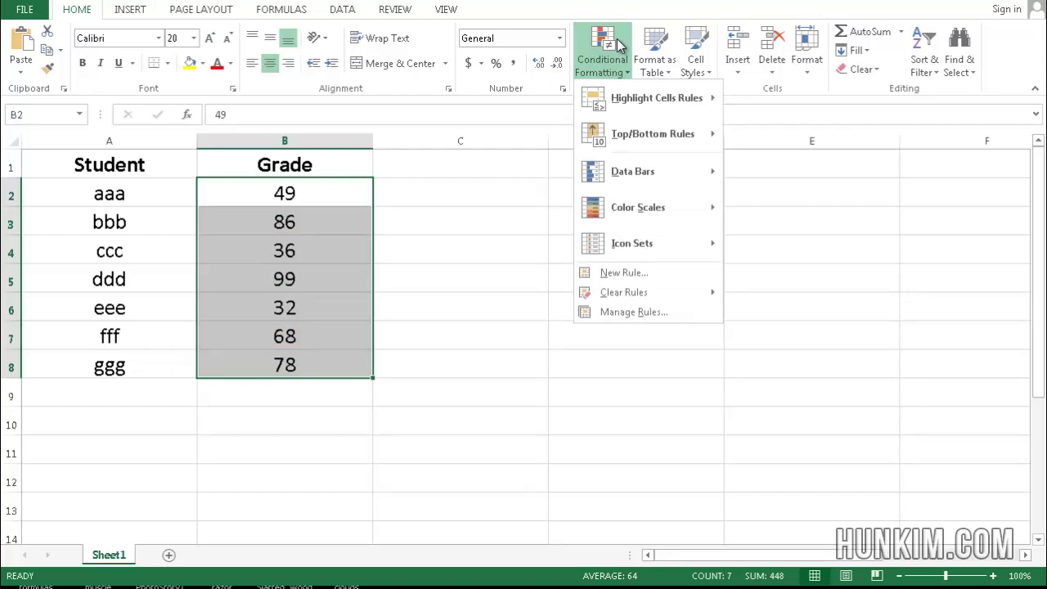
Apply Blue gradient data bars to the grades, view them, then undo
mouse_move(629, 170)
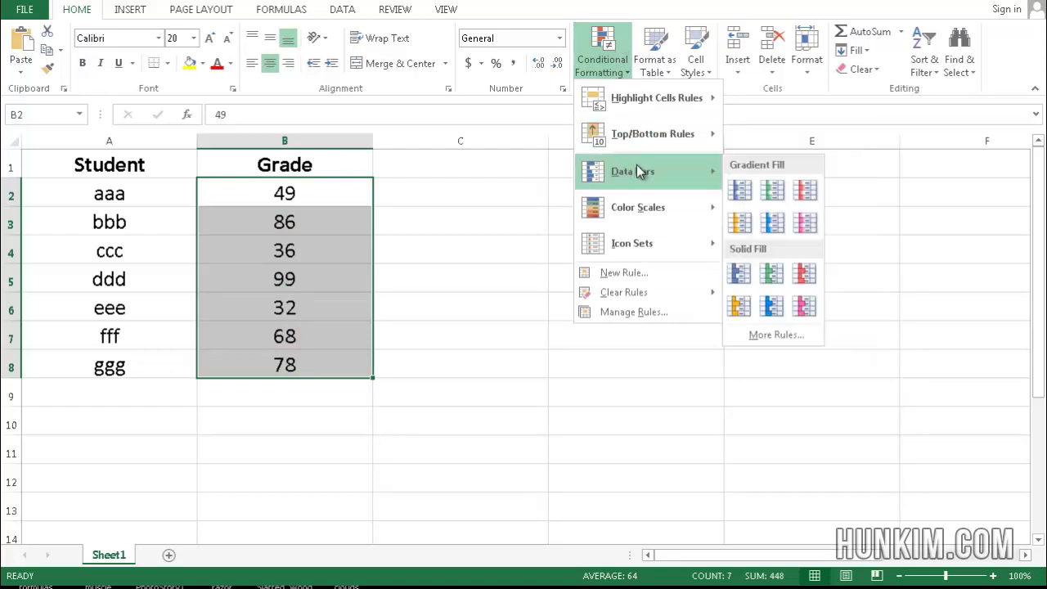
click(741, 192)
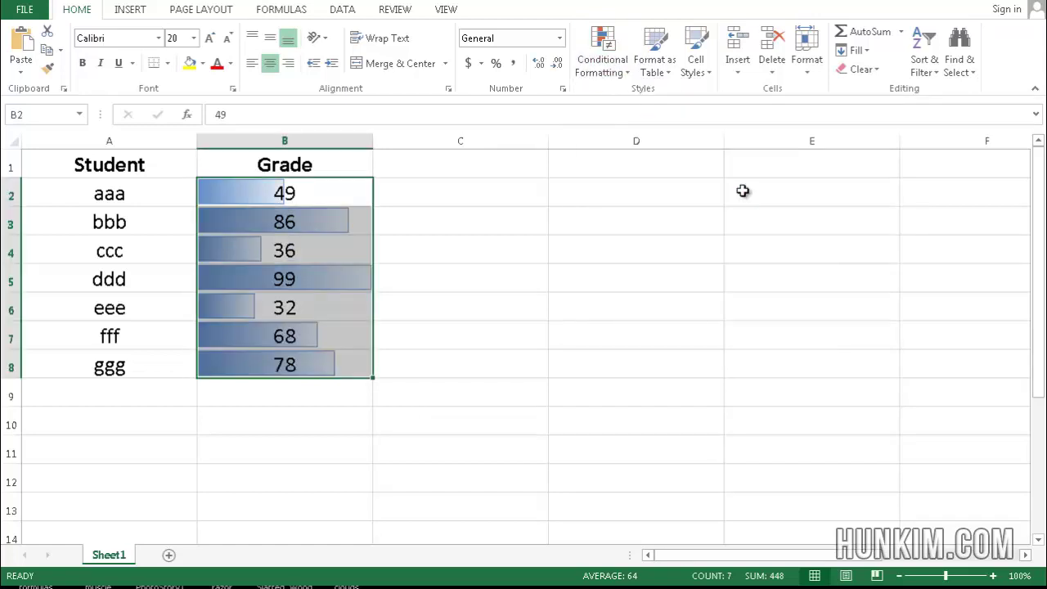
click(426, 238)
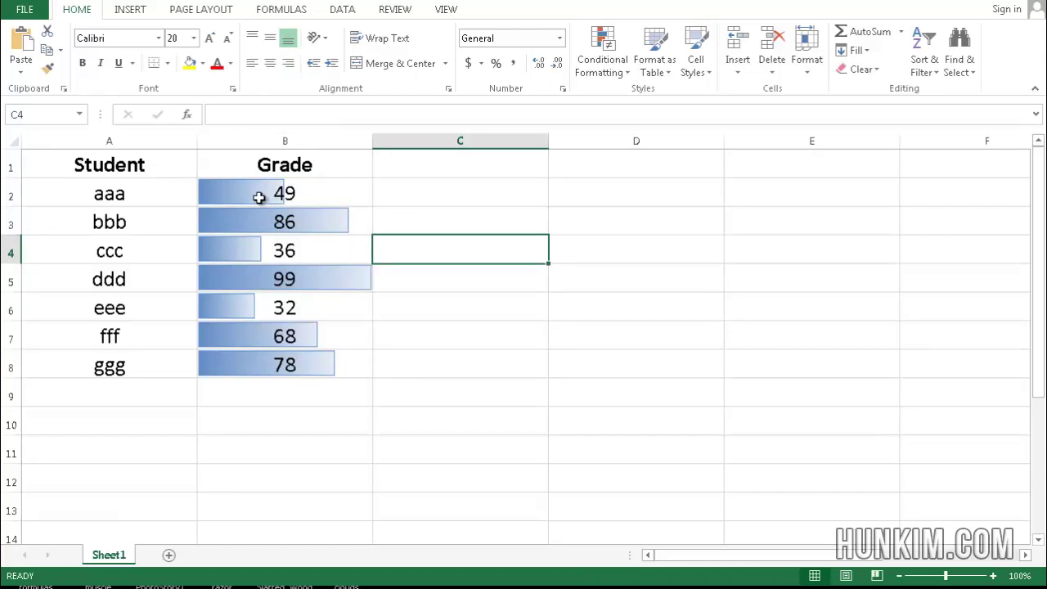
key(ctrl+z)
Apply the 3 Traffic Lights (Rimmed) icon set to grades B2:B8
click(603, 74)
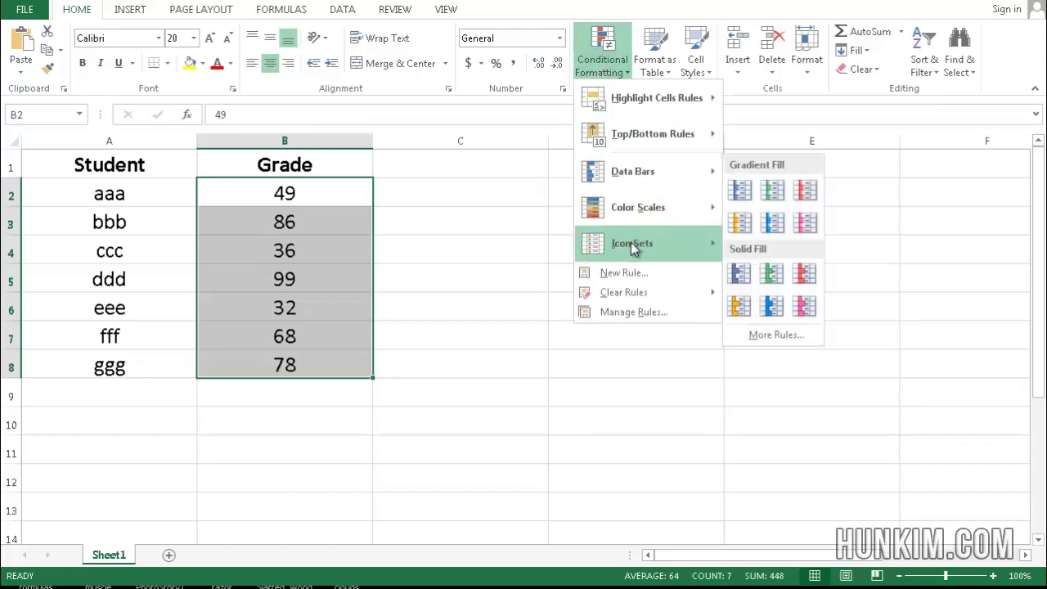
mouse_move(633, 246)
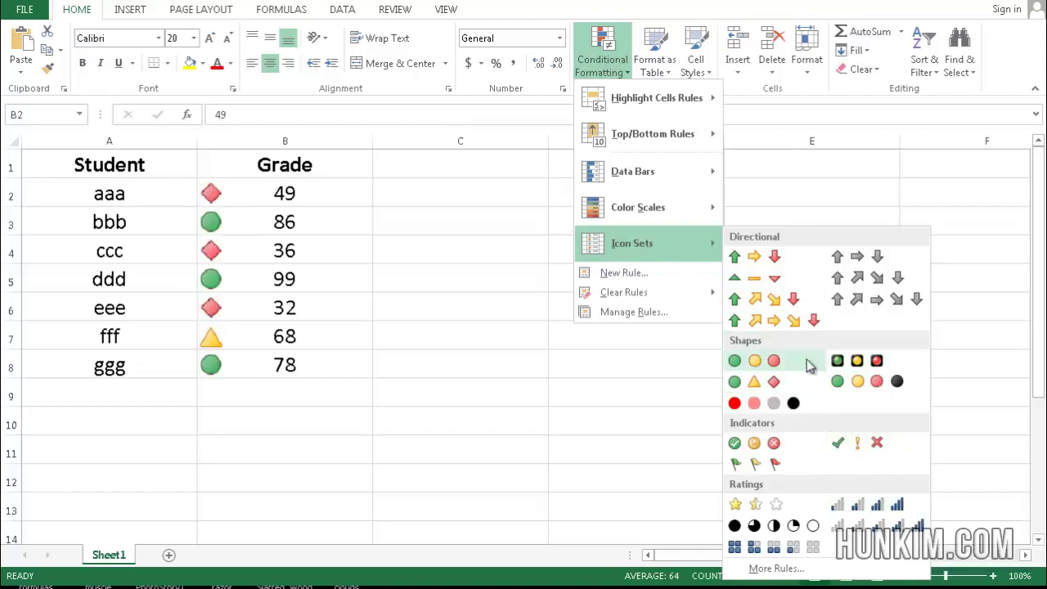
click(860, 366)
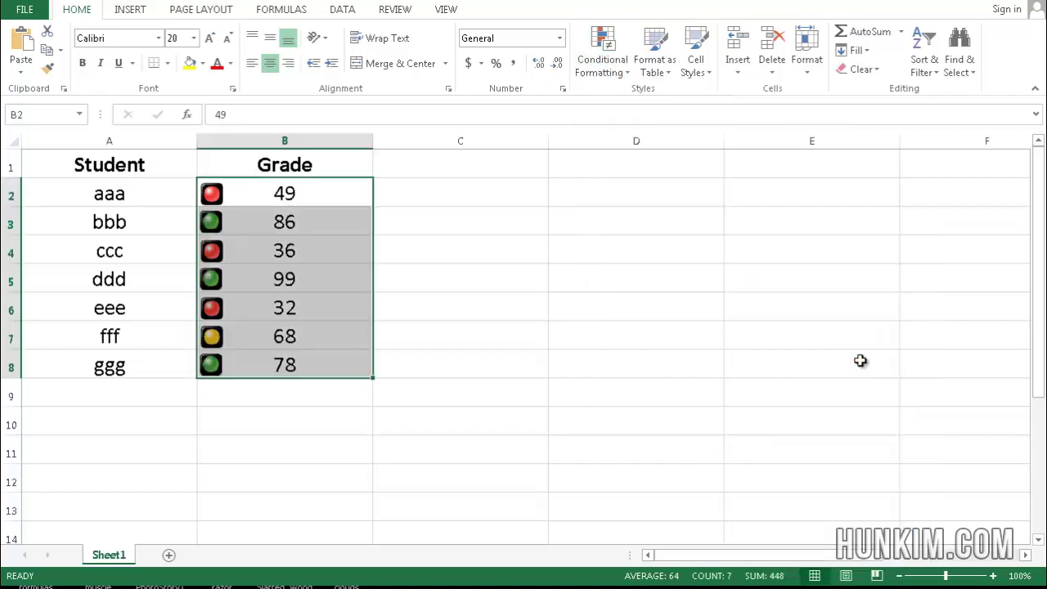
click(467, 307)
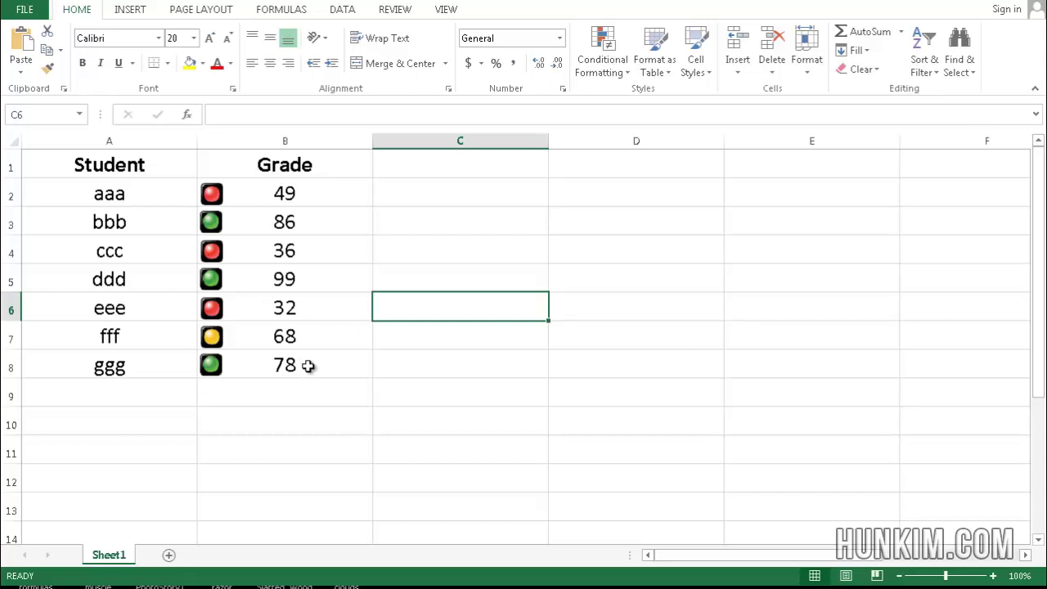
click(314, 194)
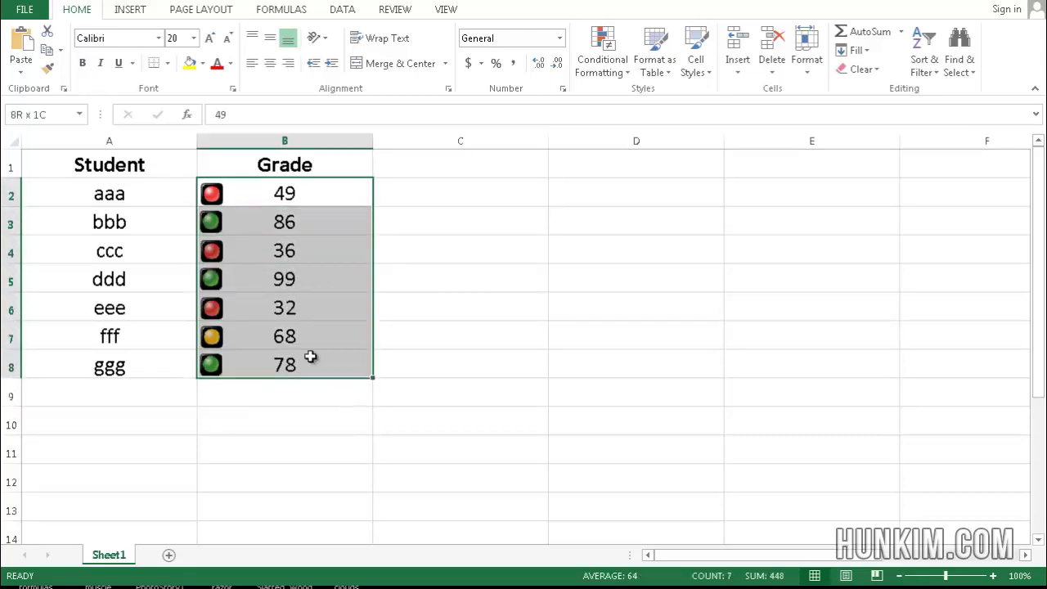